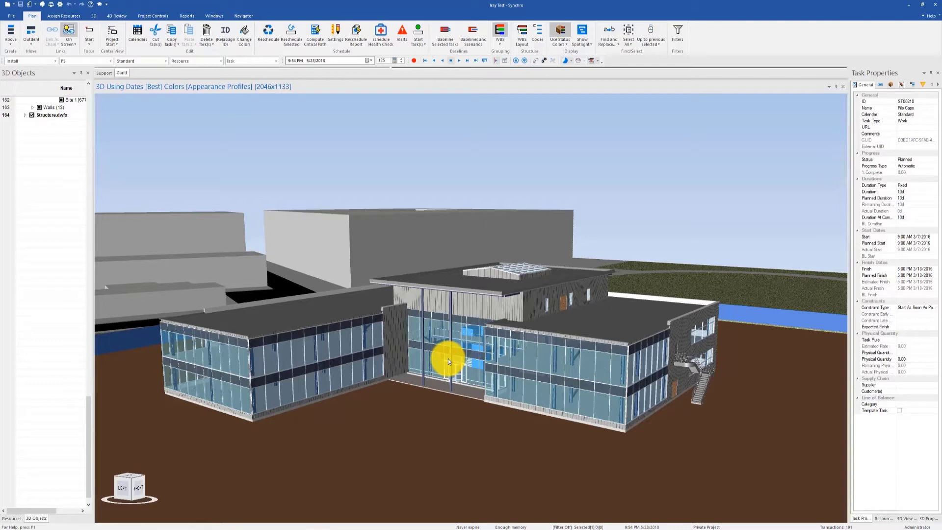
- Switch the building view's render mode to Iray and let the render finish
right_click(448, 358)
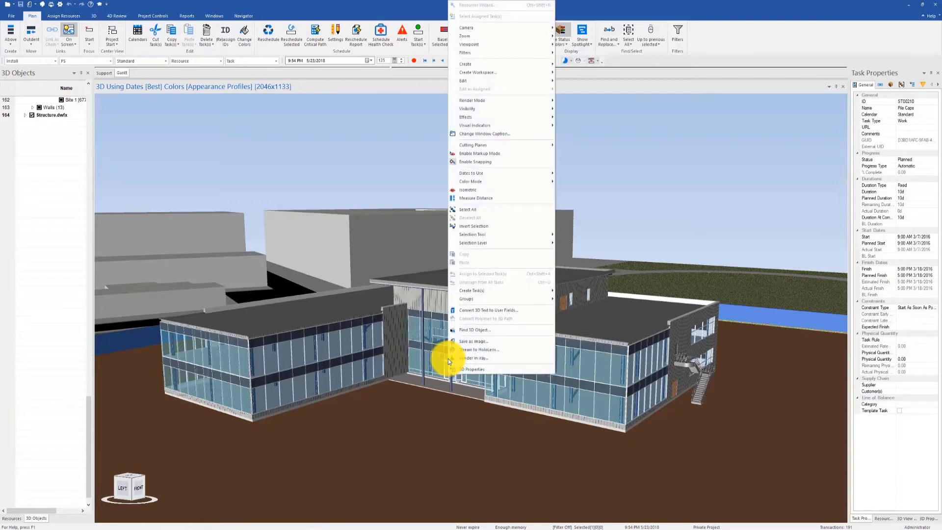
mouse_move(517, 98)
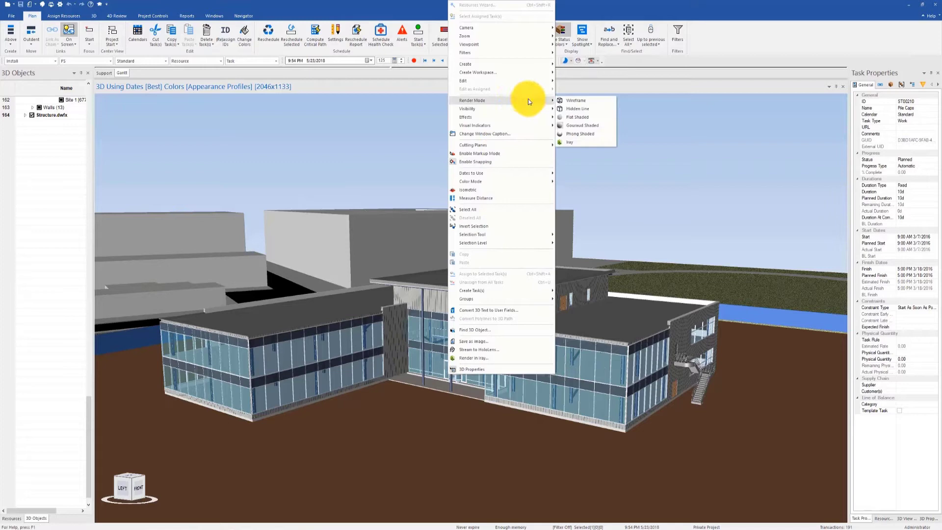
click(601, 146)
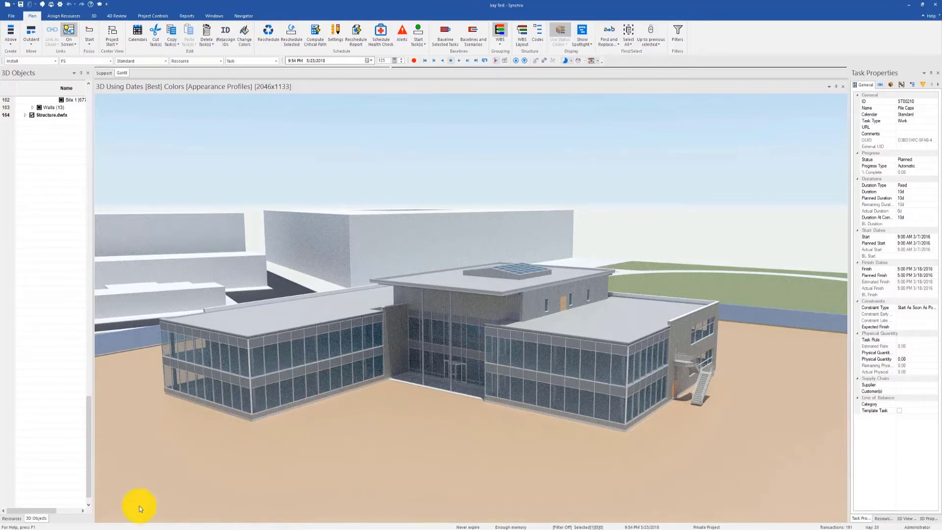
- Capture a rectangular snip of the rendered building with Snipping Tool, then return to Synchro
click(107, 528)
text(snip)
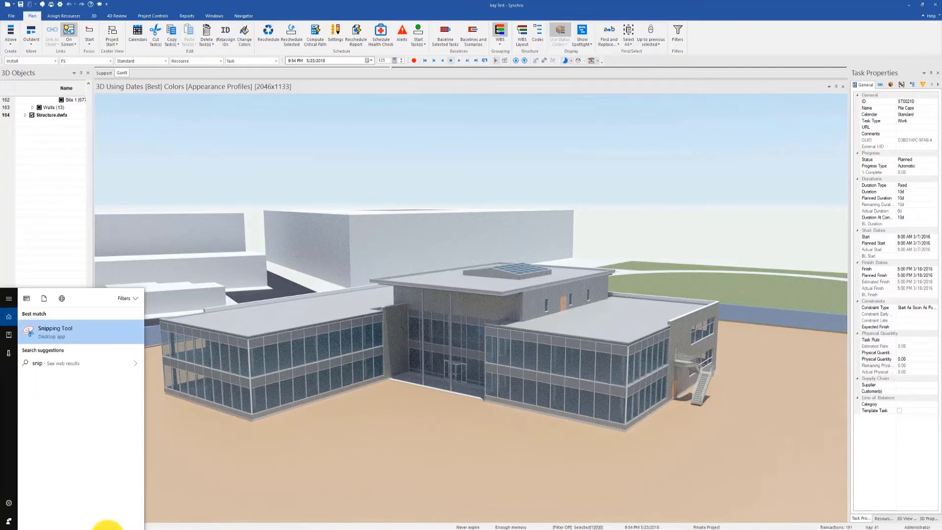
key(Return)
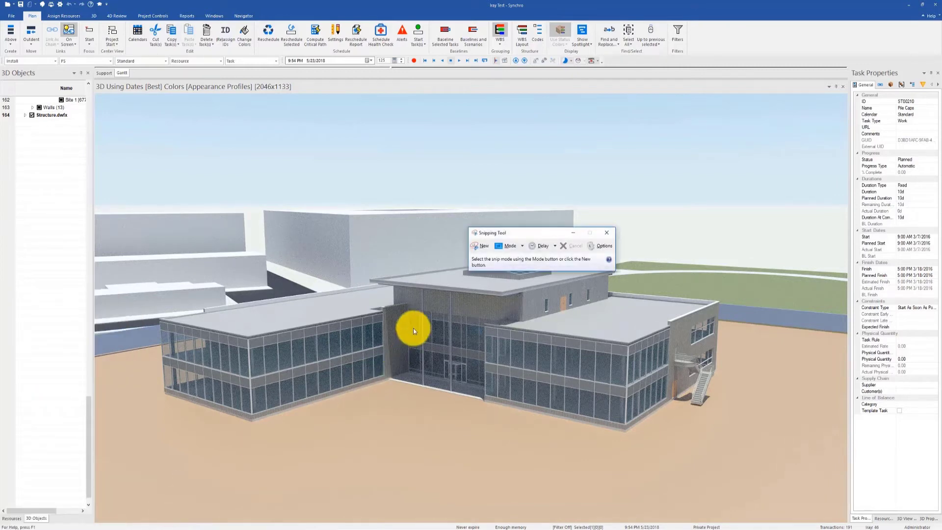
click(479, 250)
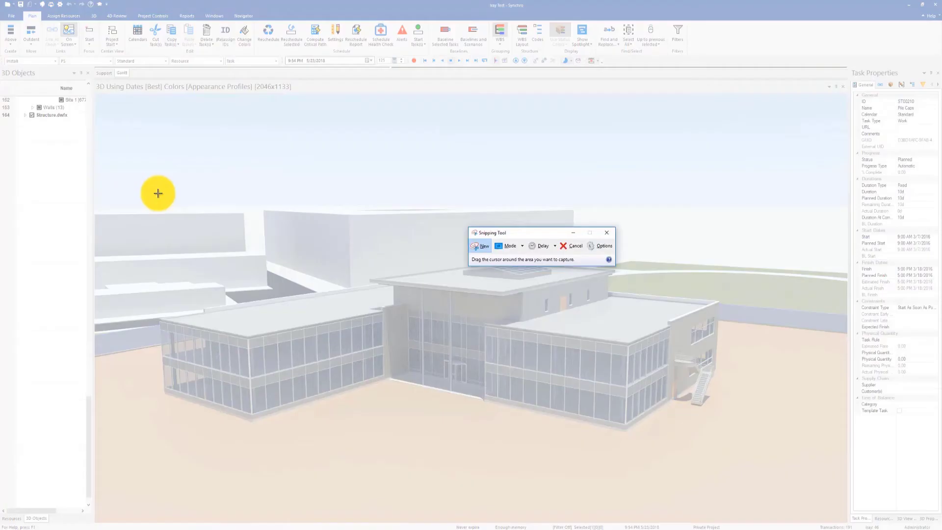
drag(158, 193, 746, 475)
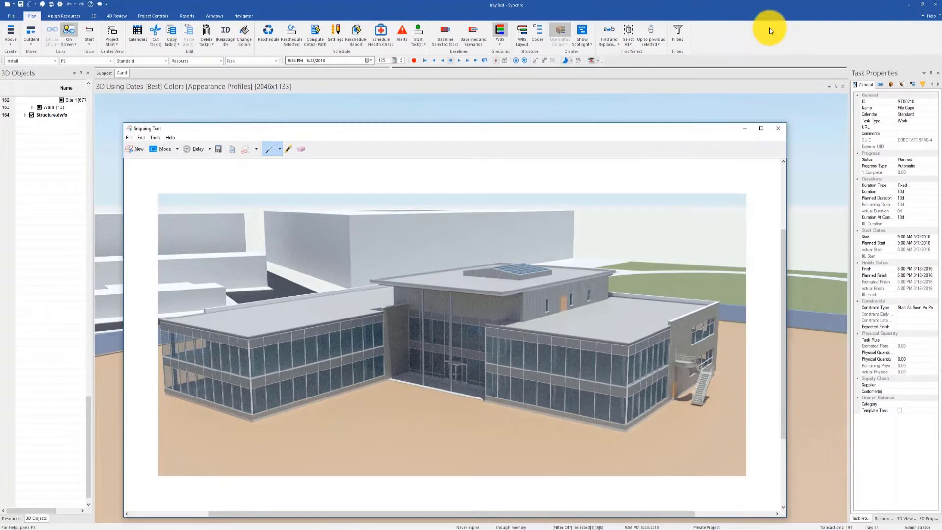
click(767, 43)
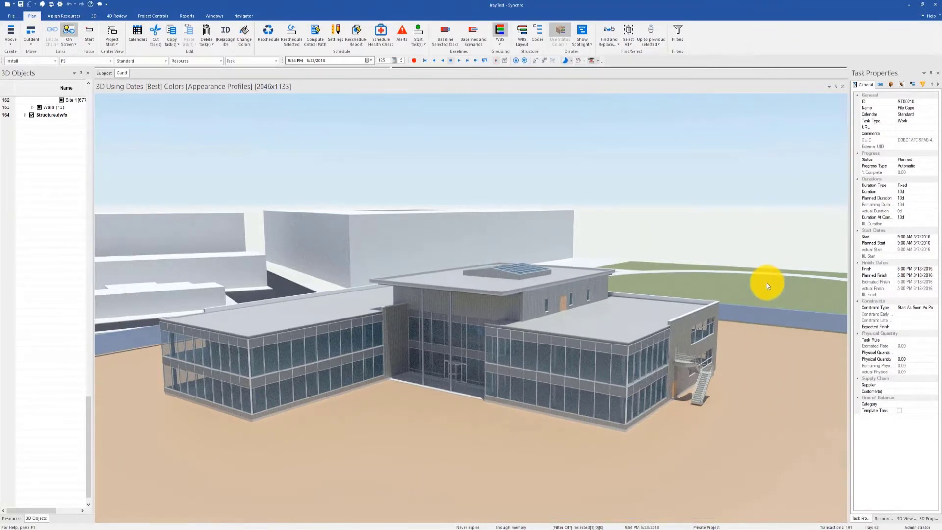
- Tick Enable denoiser in the 3D view's Raytrace Options
click(905, 518)
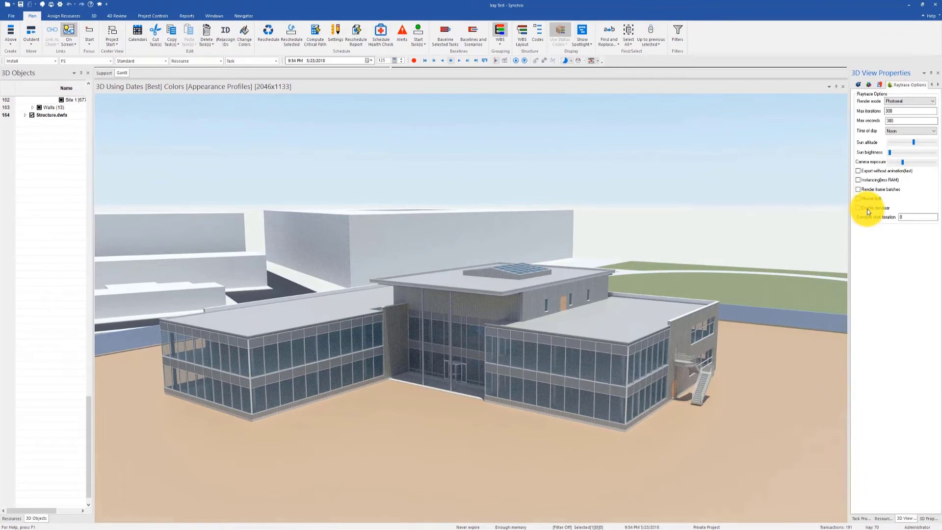
click(470, 407)
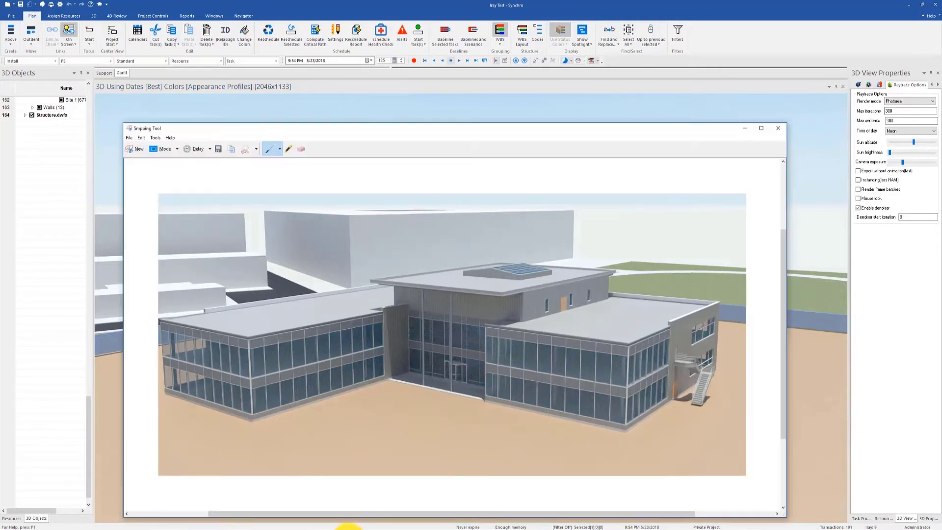
- Shrink the Snipping Tool window and place it middle-left beside the live render
drag(549, 133, 294, 41)
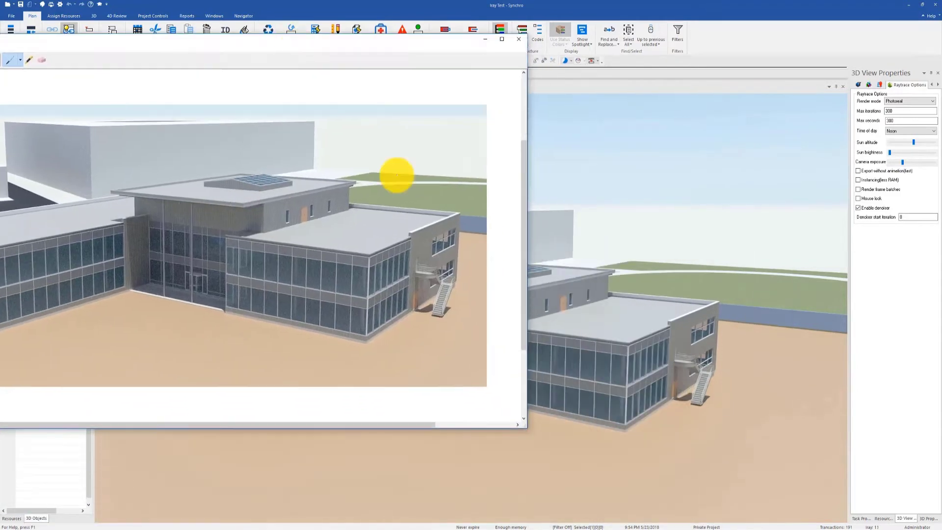
drag(527, 430, 291, 289)
drag(187, 47, 336, 192)
scroll(377, 374, down, 5)
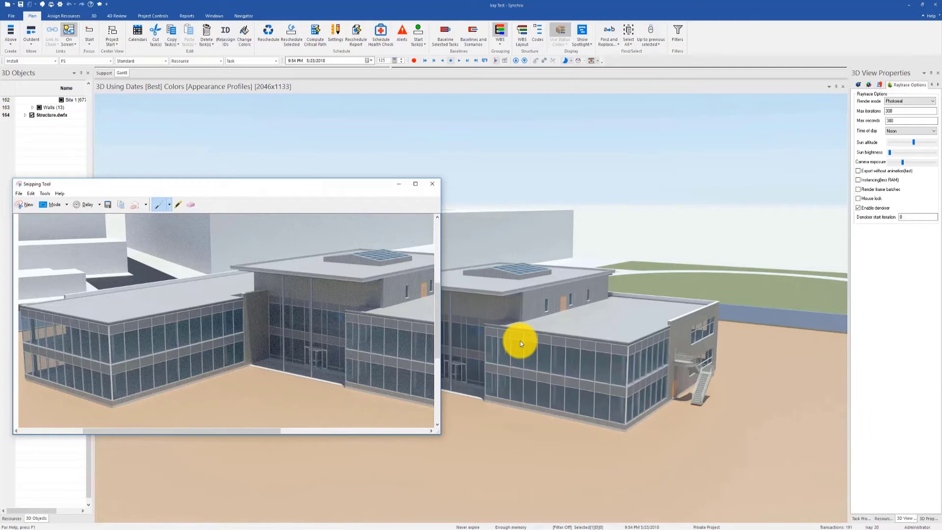
- Close Snipping Tool and the building's 3D view, then open a new 3D window
click(436, 186)
click(259, 317)
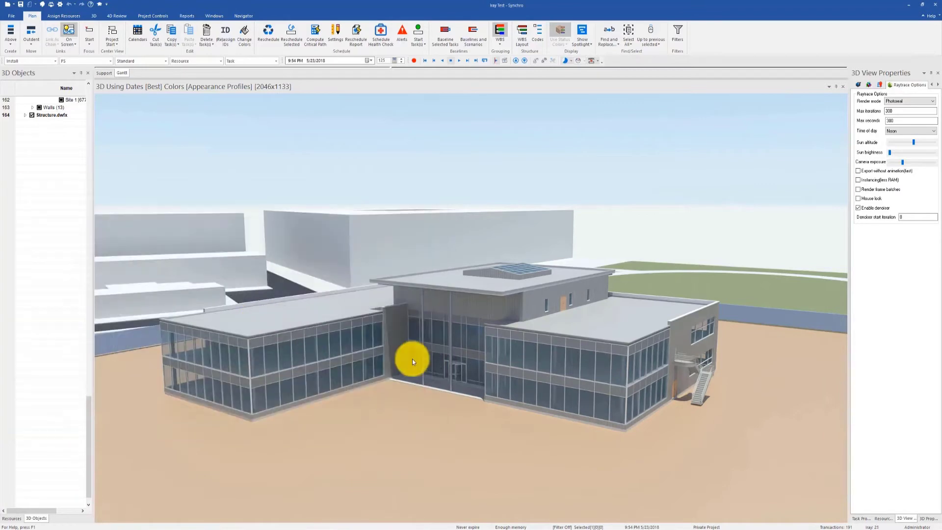
click(843, 87)
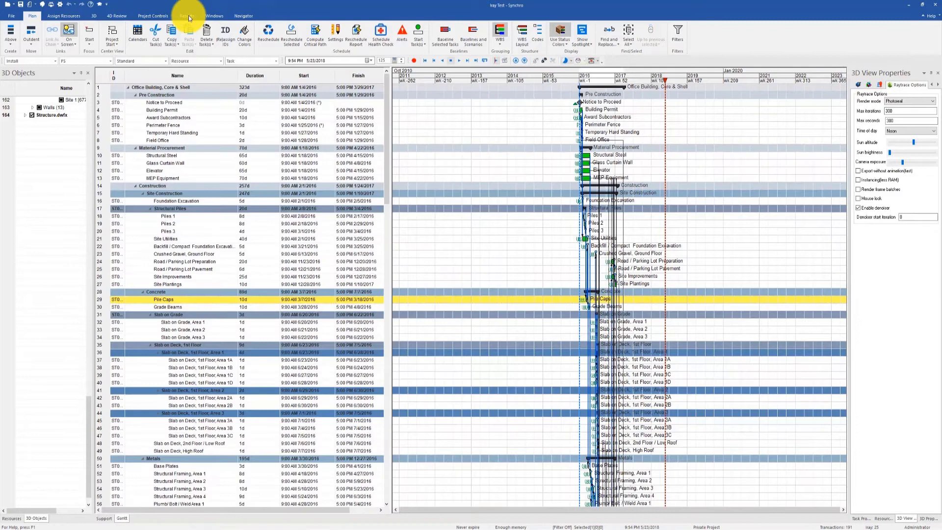
click(95, 16)
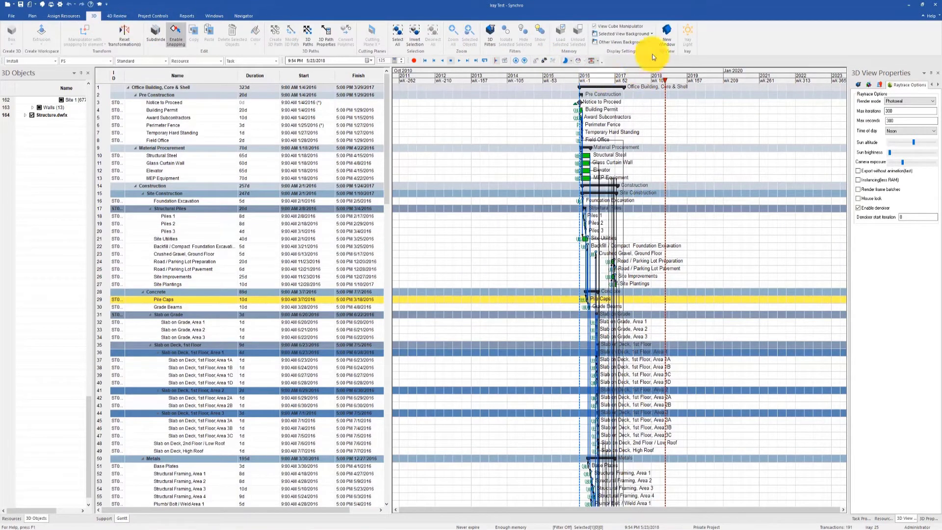
click(666, 45)
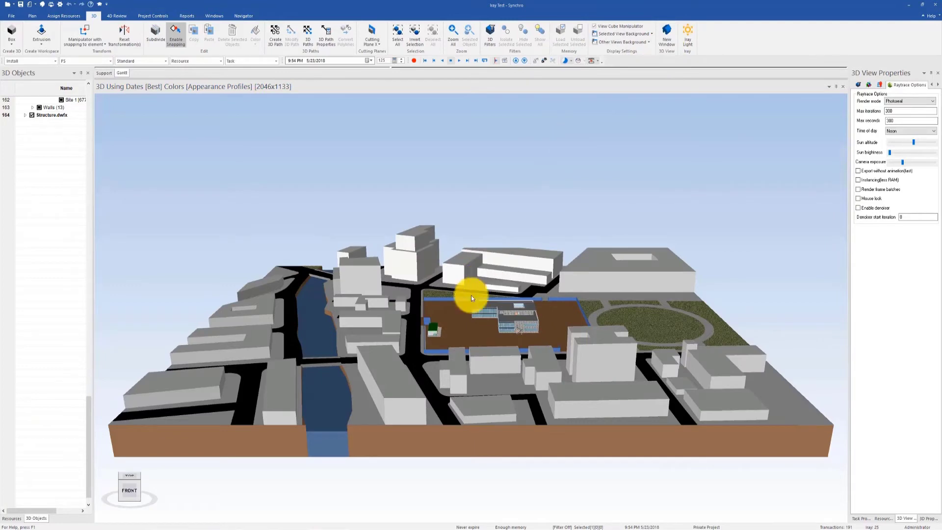
- Switch the new 3D view to the saved steel-frame interior viewpoint
right_click(471, 295)
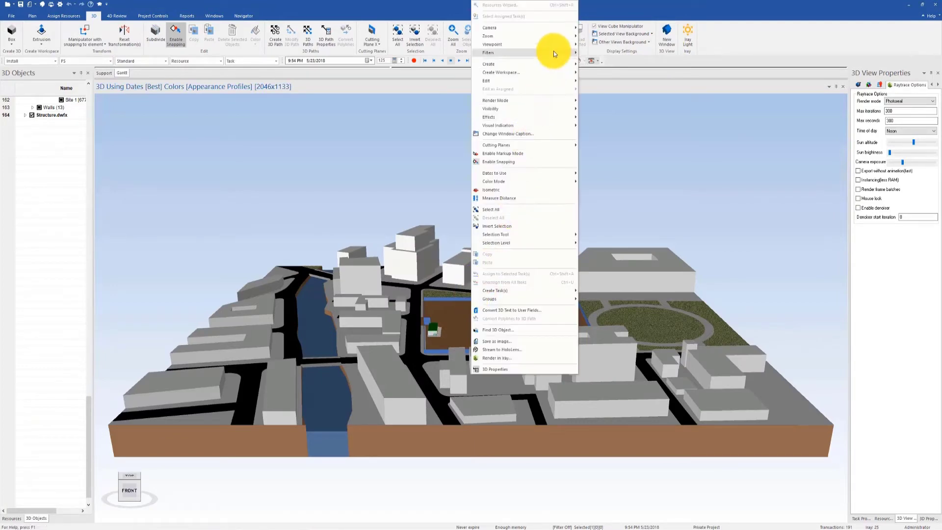
mouse_move(557, 44)
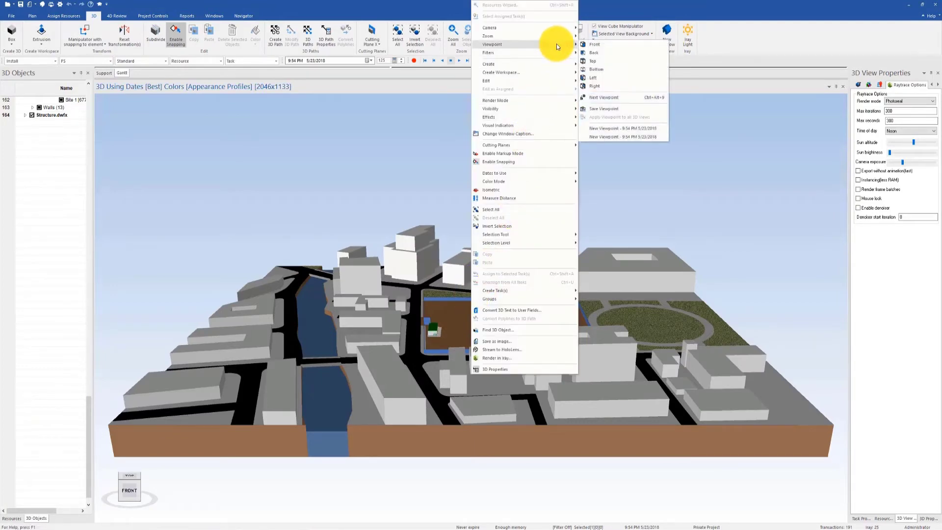
click(609, 129)
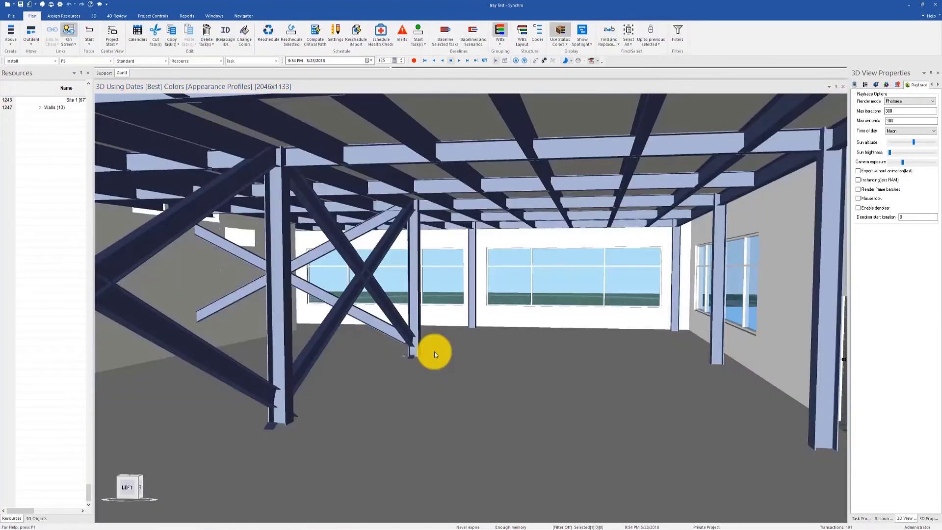
- Set the interior view's render mode to Iray
right_click(435, 352)
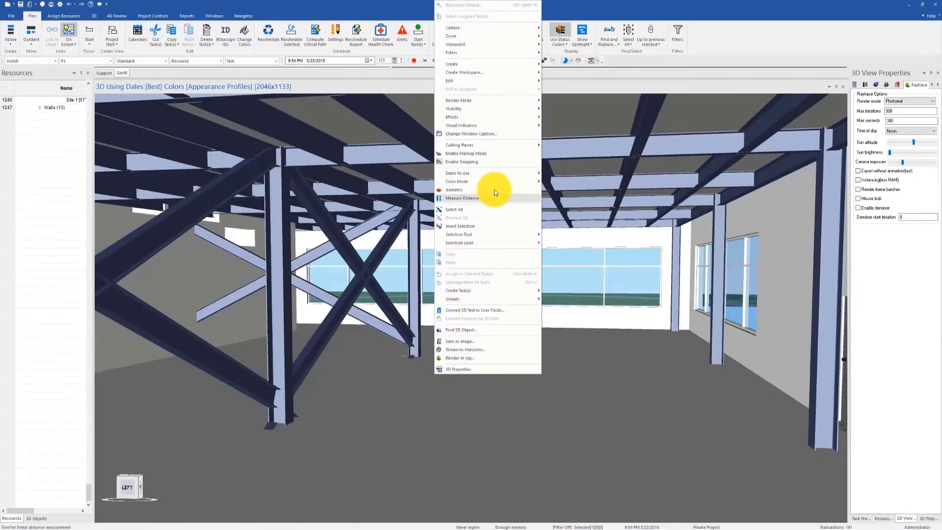
mouse_move(513, 102)
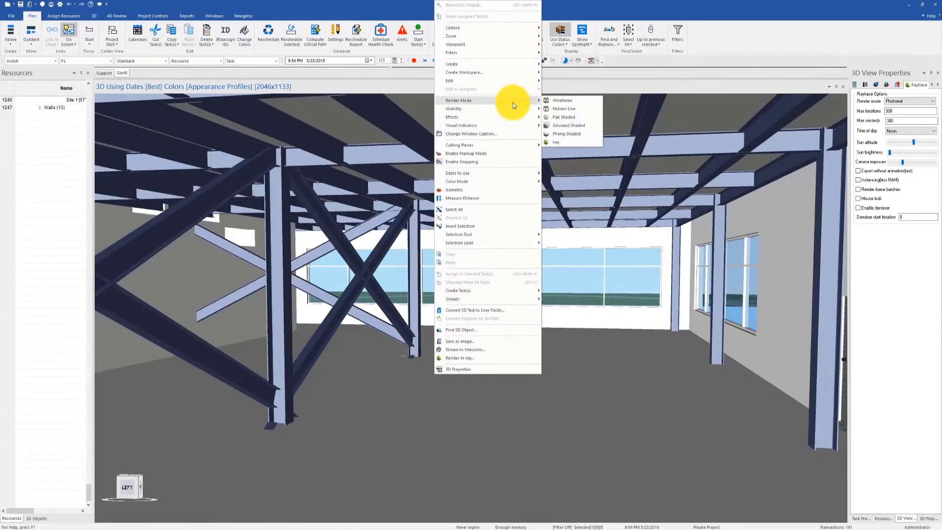
click(580, 144)
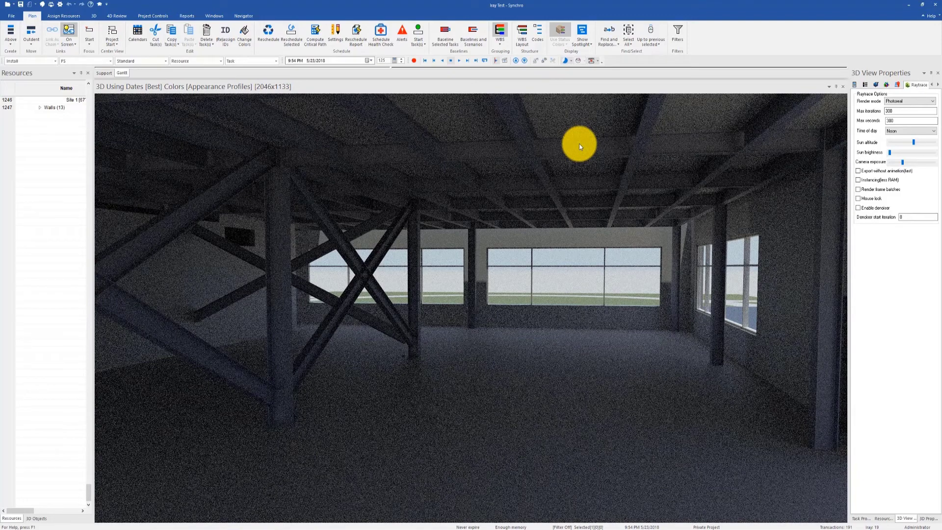
- Enable the denoiser for the interior render, then replace the view with a new 3D window
click(865, 209)
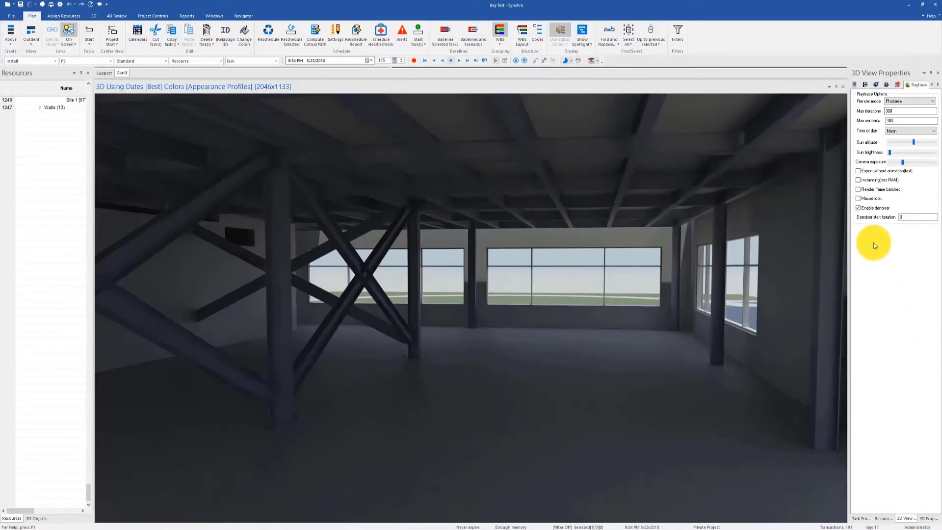
click(844, 87)
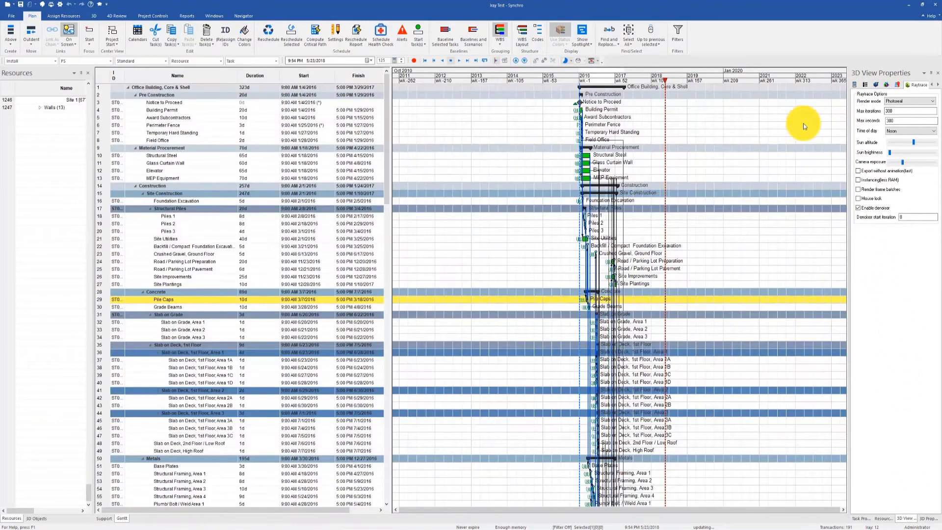
click(94, 16)
click(665, 42)
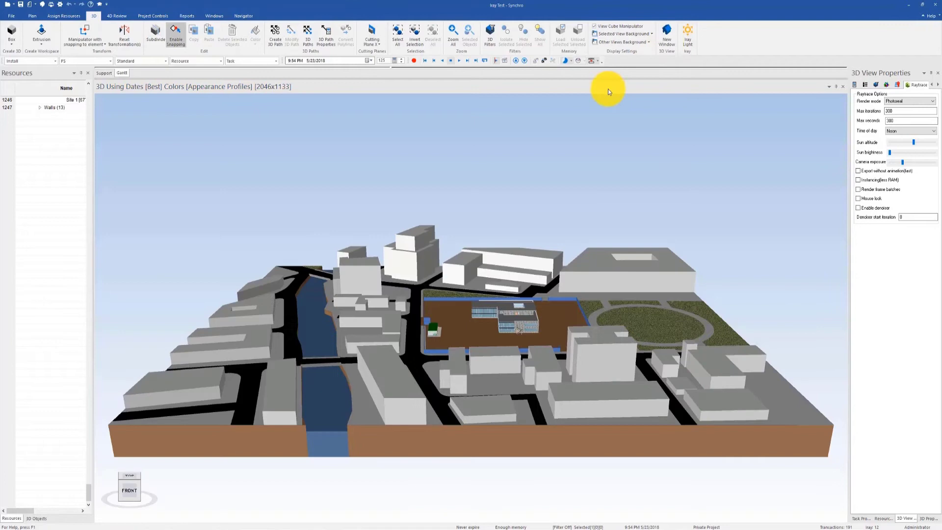
- Apply the saved New Viewpoint to show the steel-frame interior
right_click(434, 314)
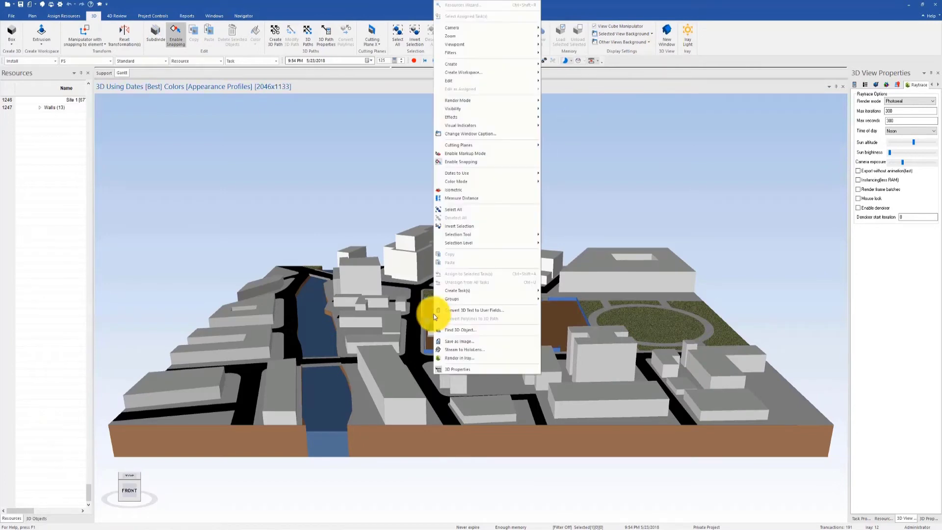
mouse_move(520, 45)
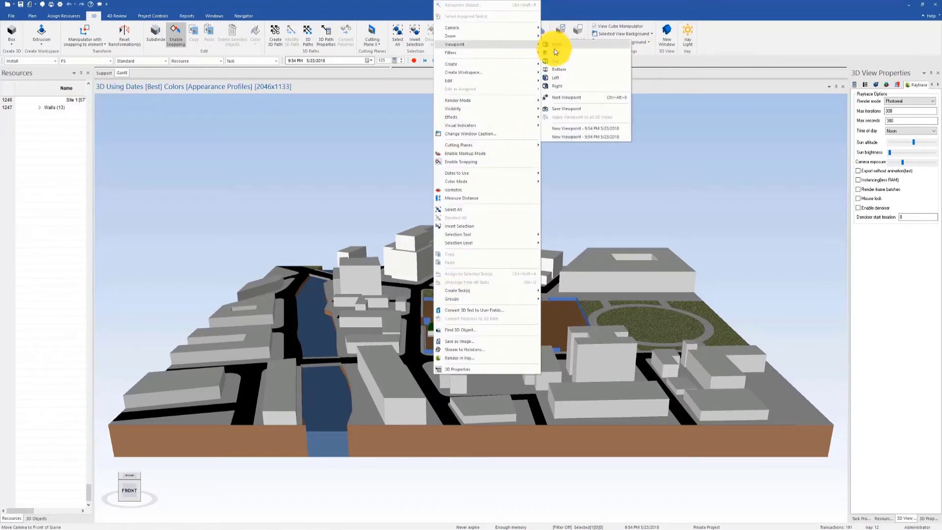
click(584, 129)
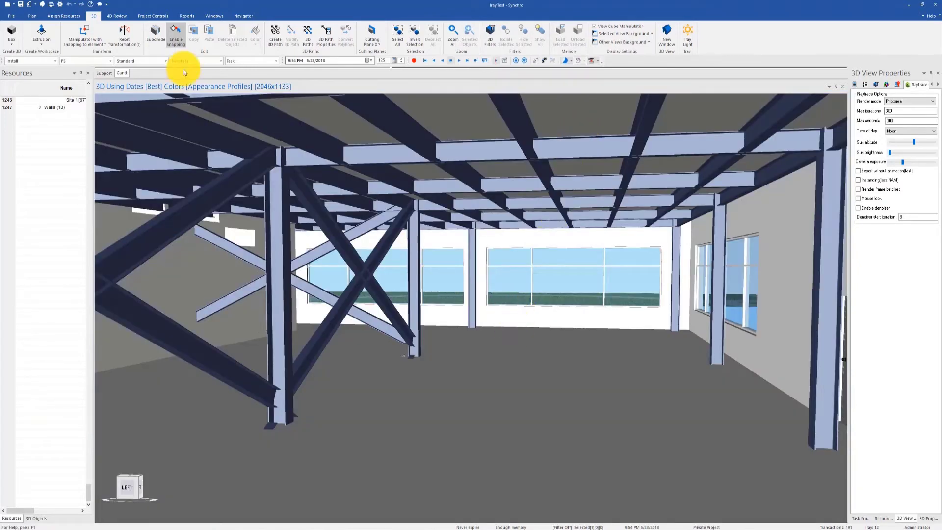
- Add an Iray light and select iray_light under Iray physical lights in the 3D Objects tree
click(695, 50)
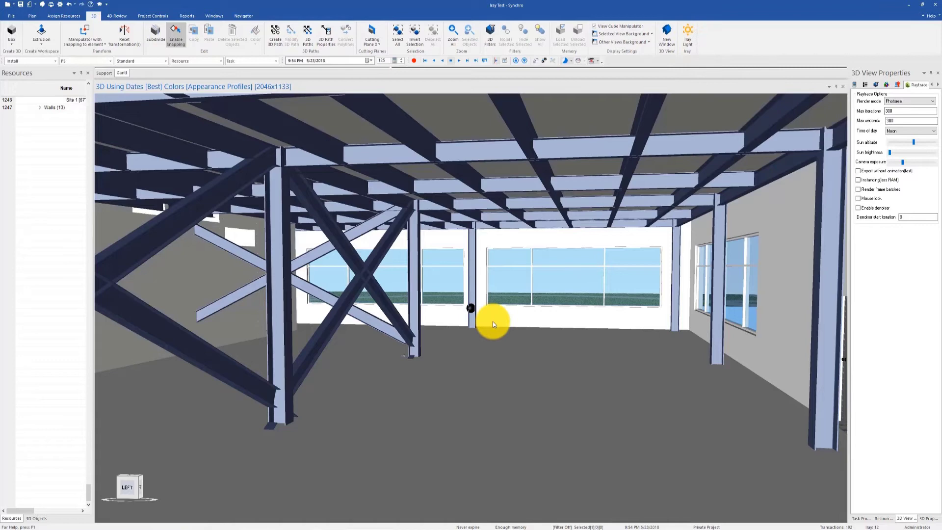
click(37, 518)
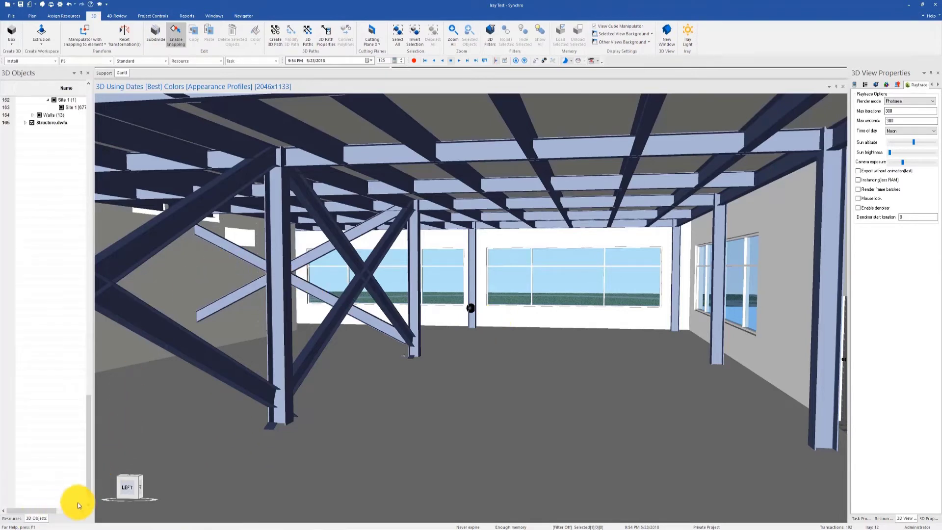
drag(87, 459, 118, 117)
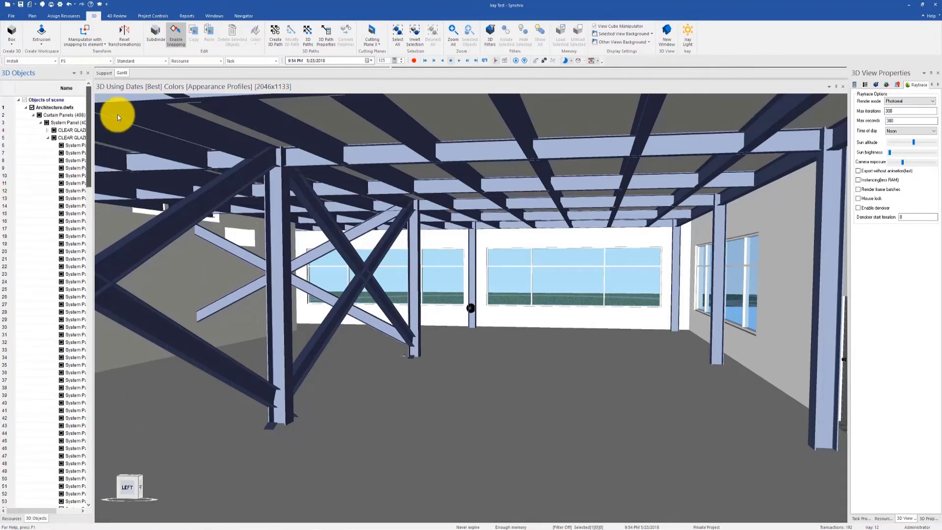
click(26, 108)
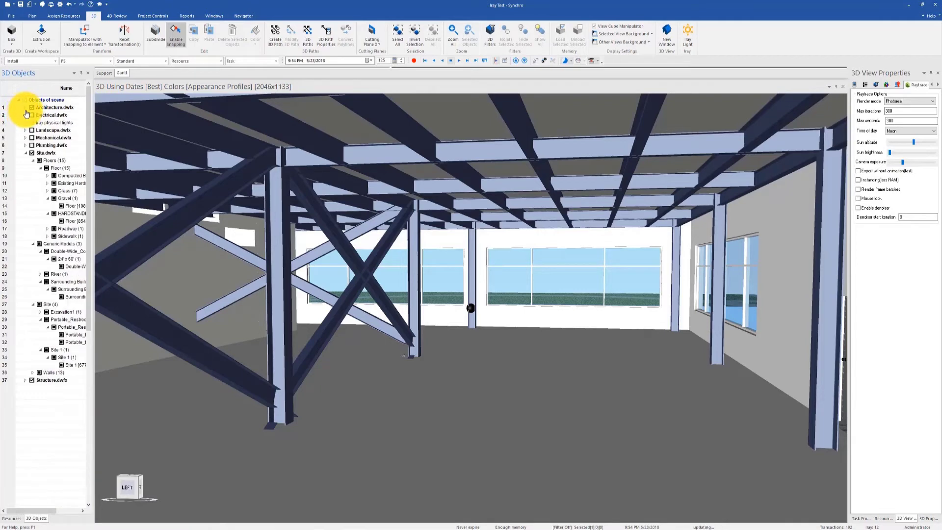
click(25, 153)
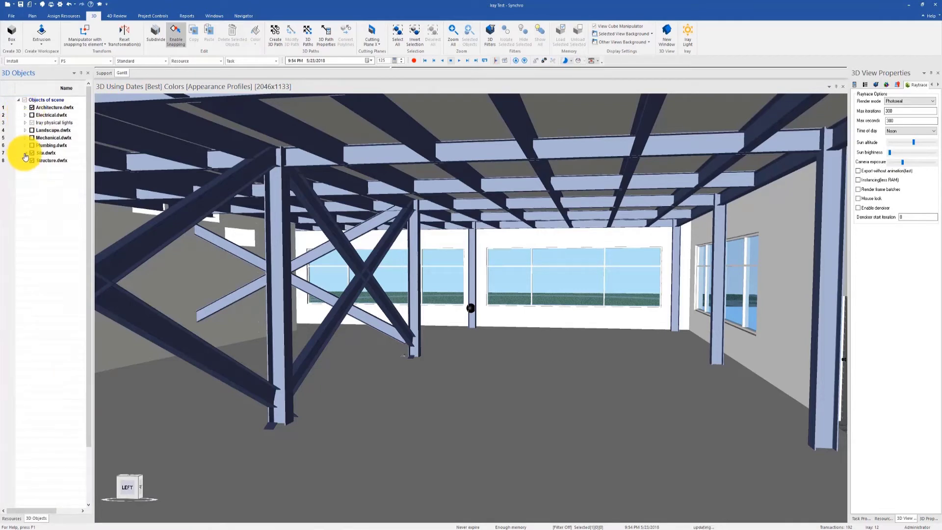
click(26, 124)
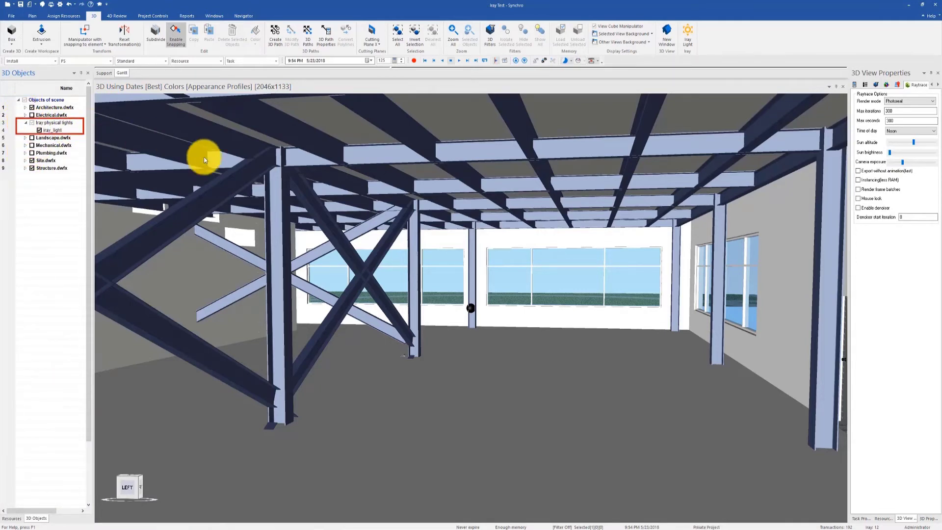
click(471, 309)
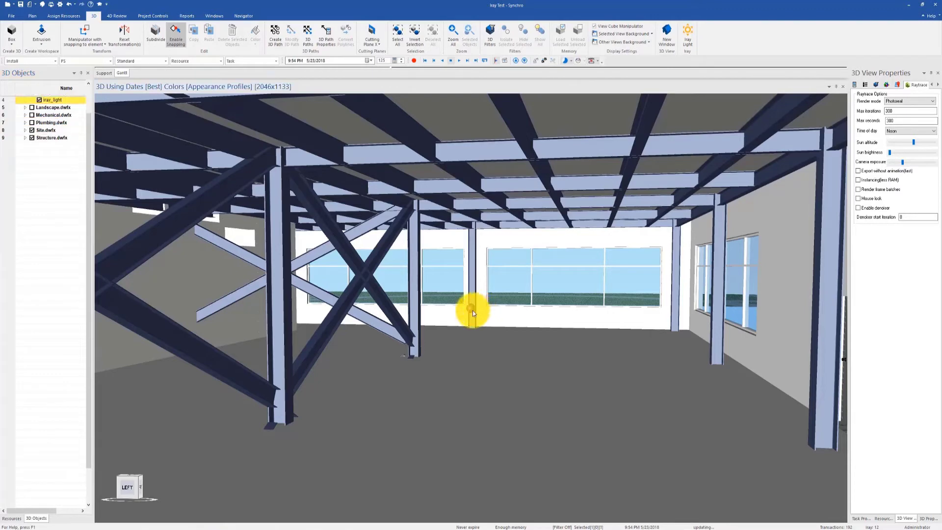
- Move the Iray light with the Simple Manipulator up under the ceiling beams beside the right column
click(73, 45)
click(86, 84)
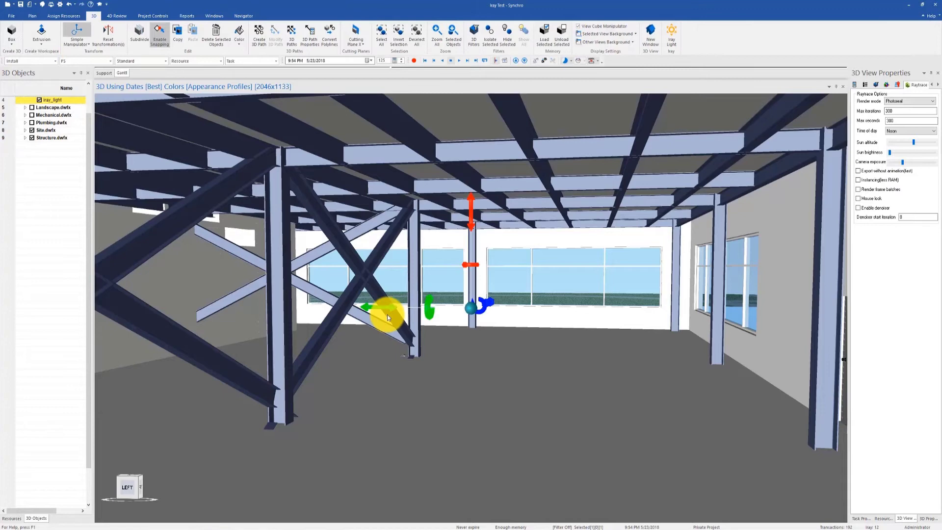
drag(387, 309, 573, 319)
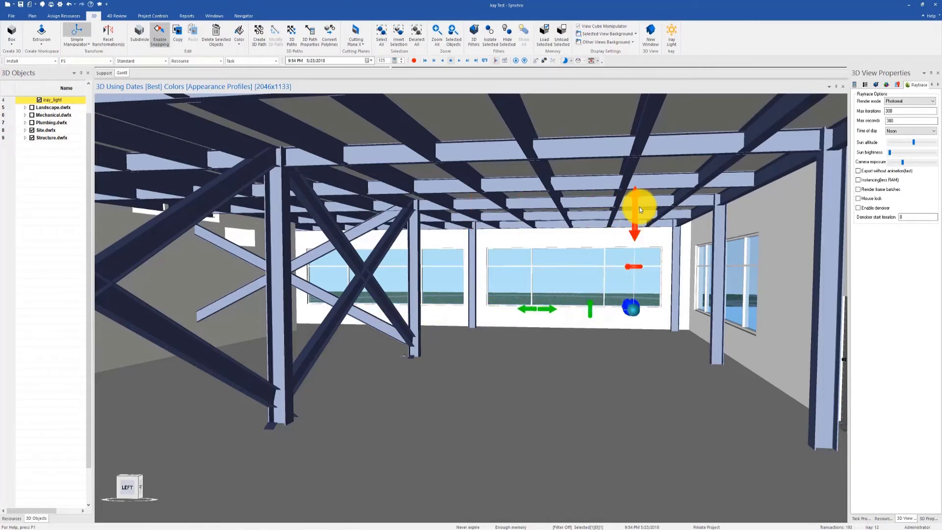
drag(640, 206, 628, 156)
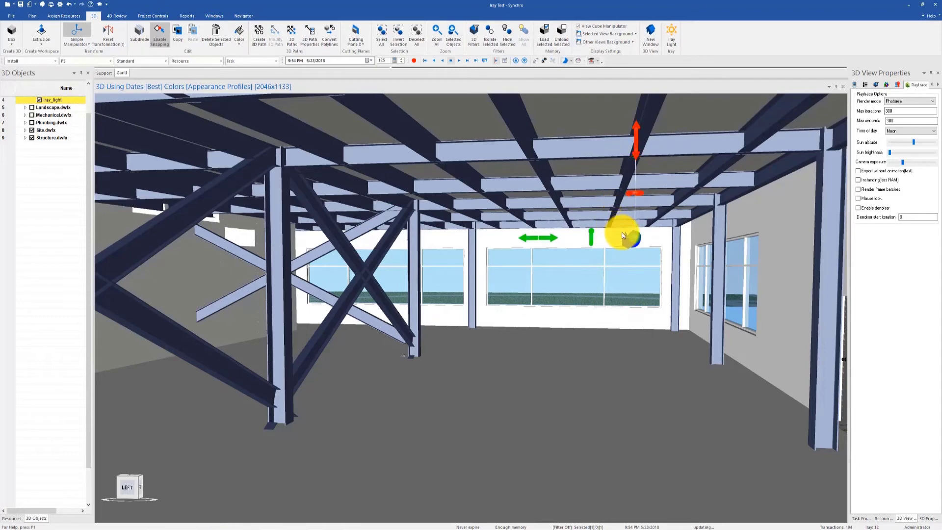
mouse_move(623, 235)
mouse_down()
mouse_move(710, 205)
mouse_move(701, 210)
mouse_up()
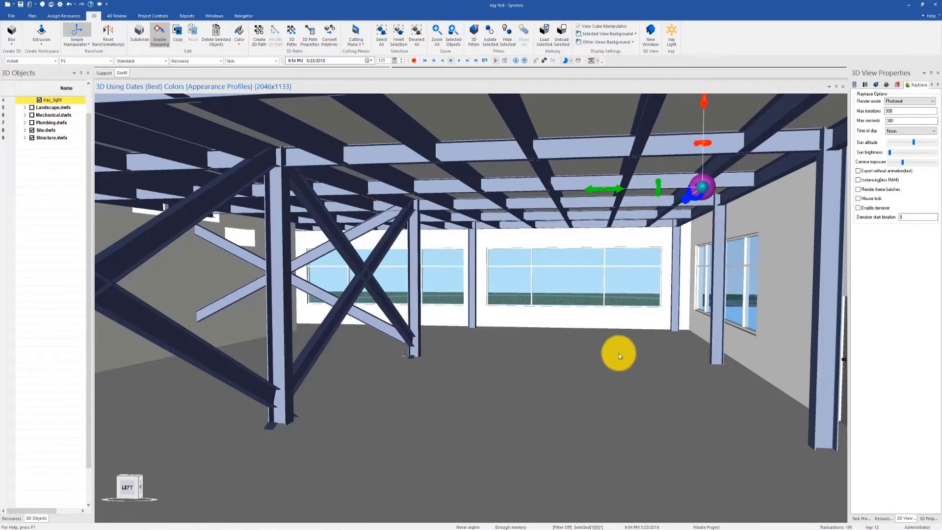
click(507, 372)
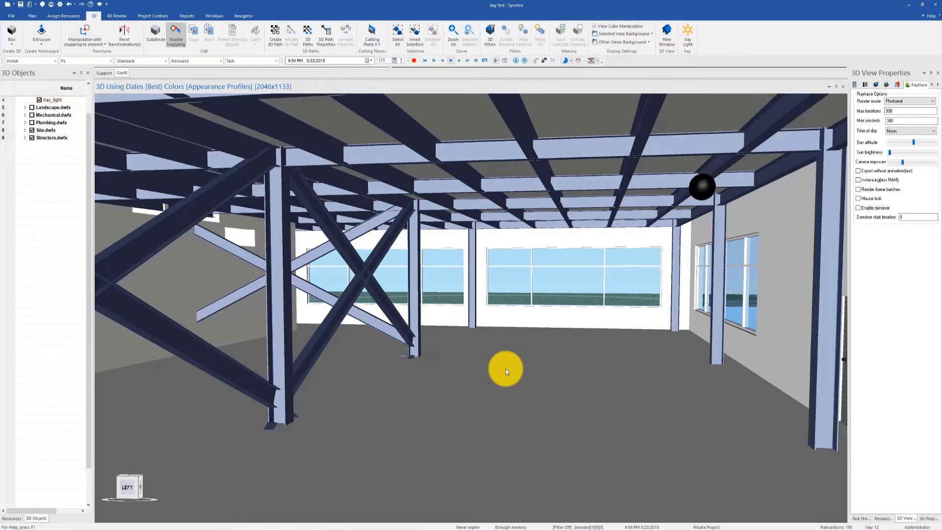
- Create a second Iray light in the 3D view
right_click(507, 371)
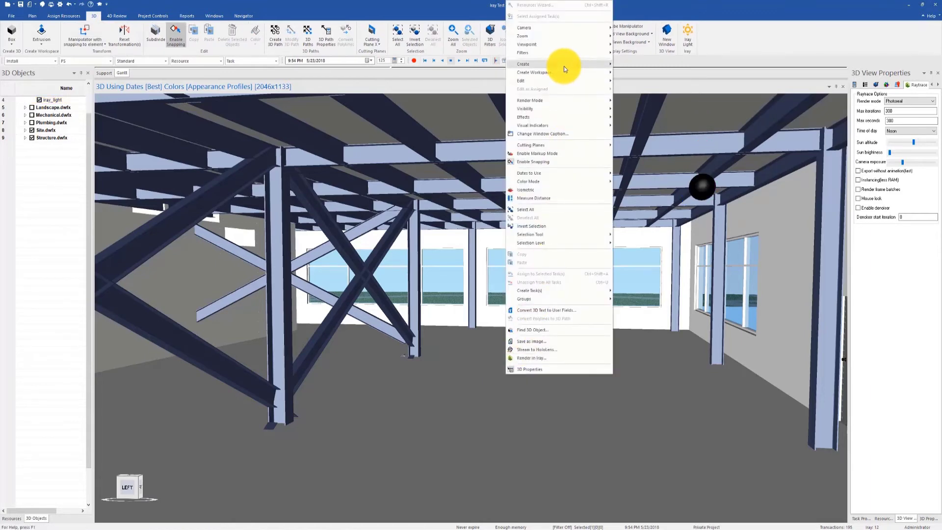
mouse_move(564, 67)
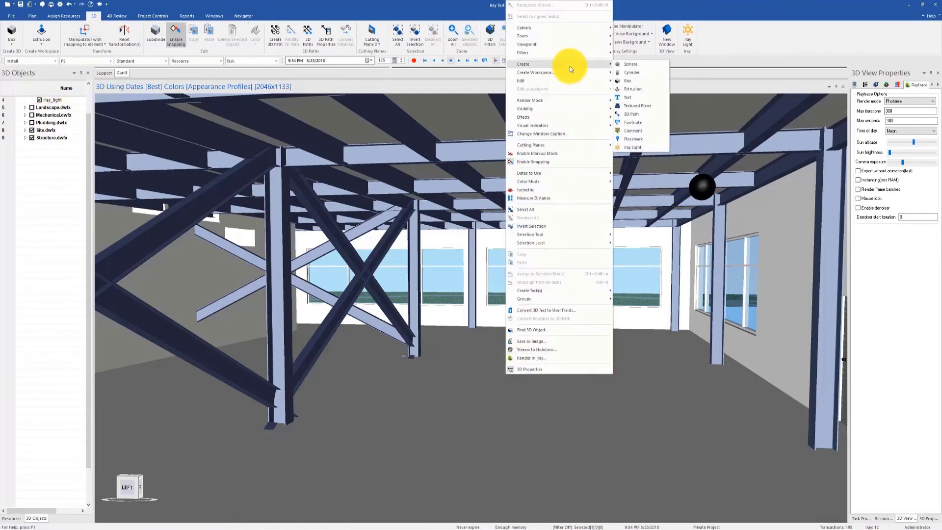
click(637, 149)
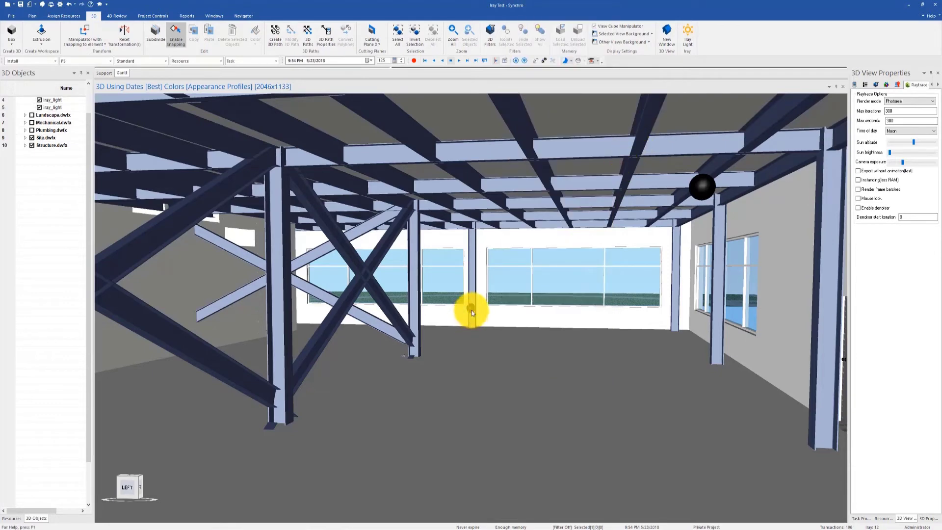
- Move the new light left and up in front of the cross-bracing with the Simple Manipulator
click(84, 41)
click(88, 57)
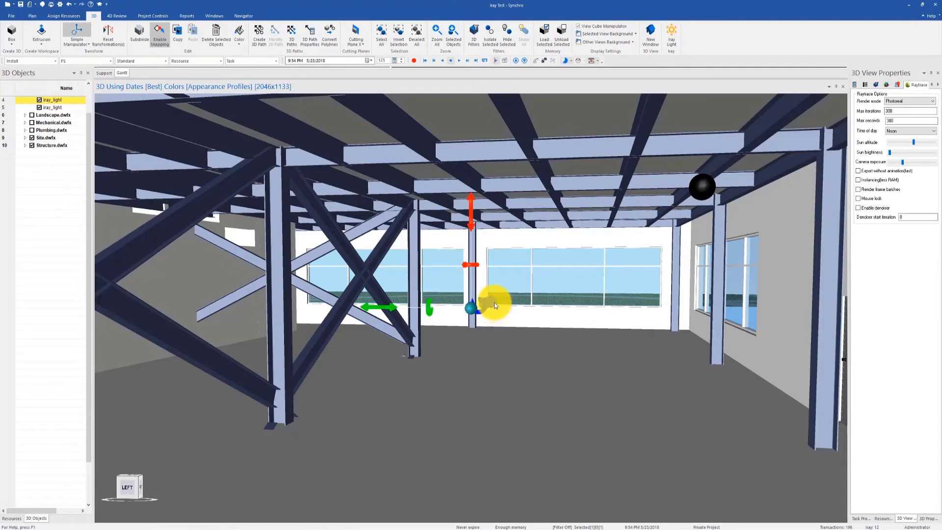
drag(494, 304, 367, 362)
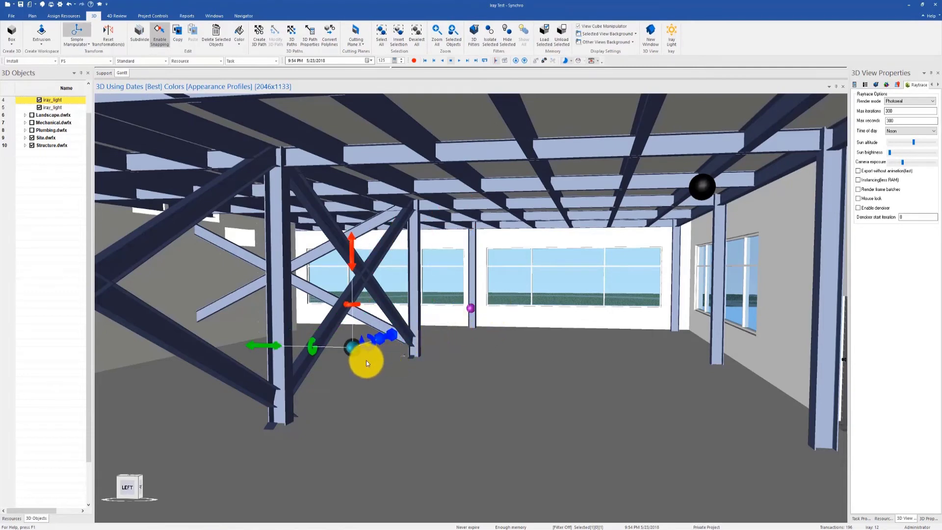
drag(271, 349, 196, 276)
drag(232, 213, 230, 178)
click(402, 415)
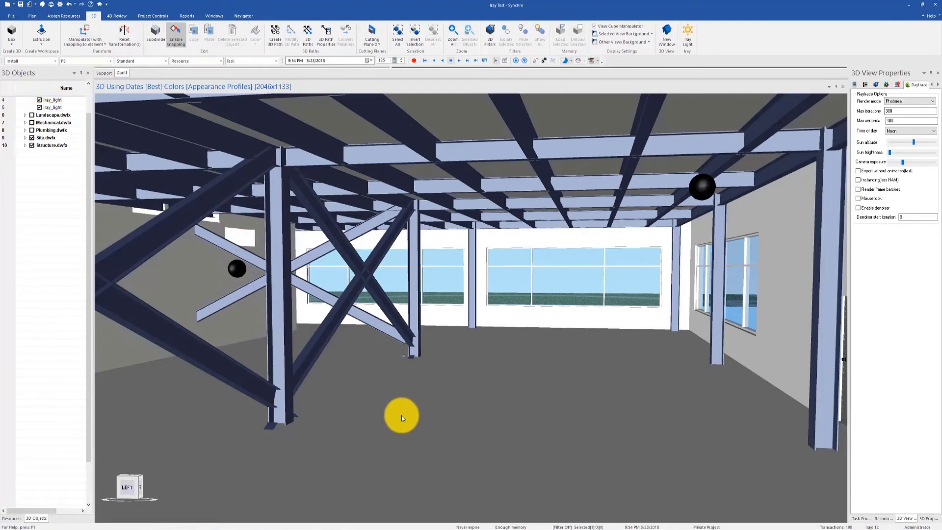
- Check Enable denoiser in the 3D View Properties raytrace options
drag(88, 142, 91, 119)
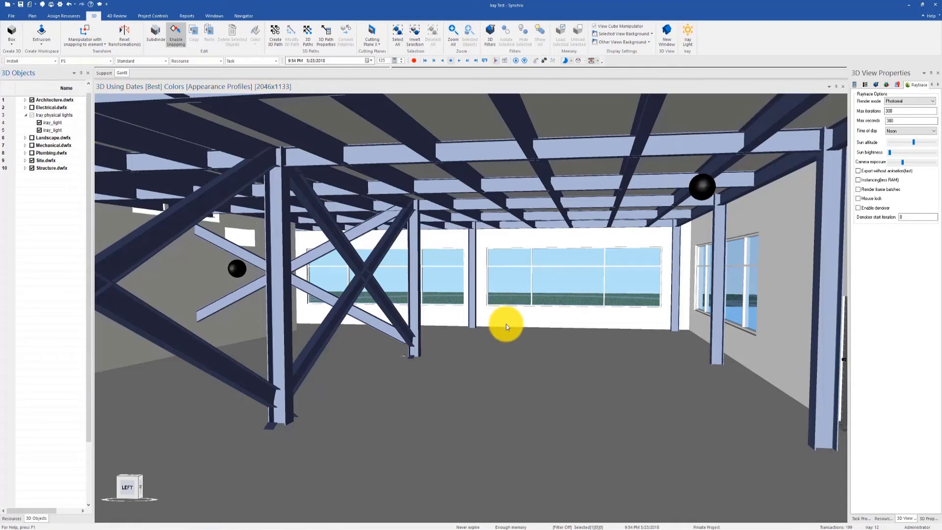
click(881, 208)
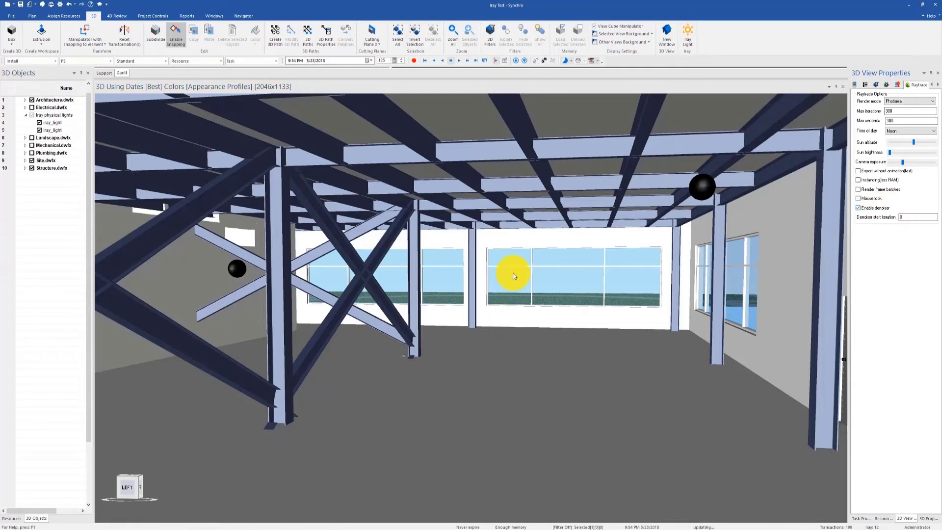
right_click(484, 321)
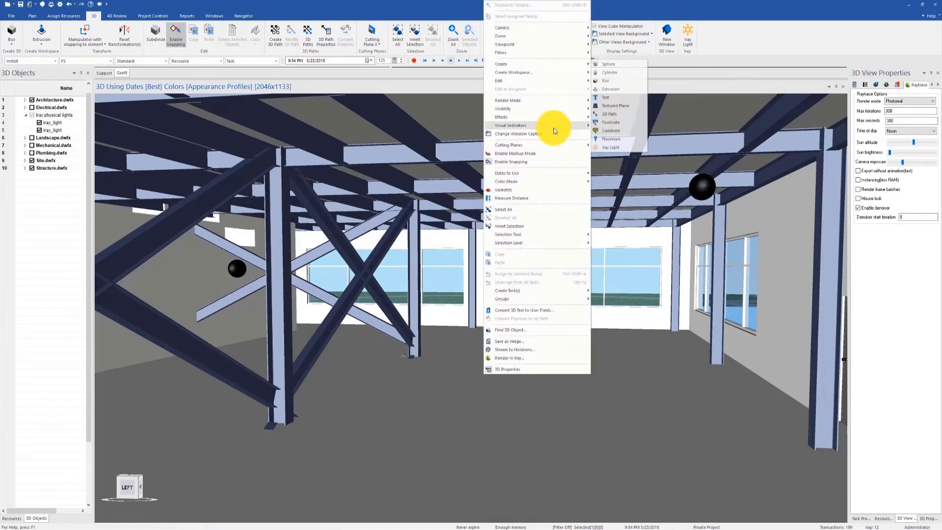
- Set the render mode to Iray to render the two-light steel-frame interior
mouse_move(554, 101)
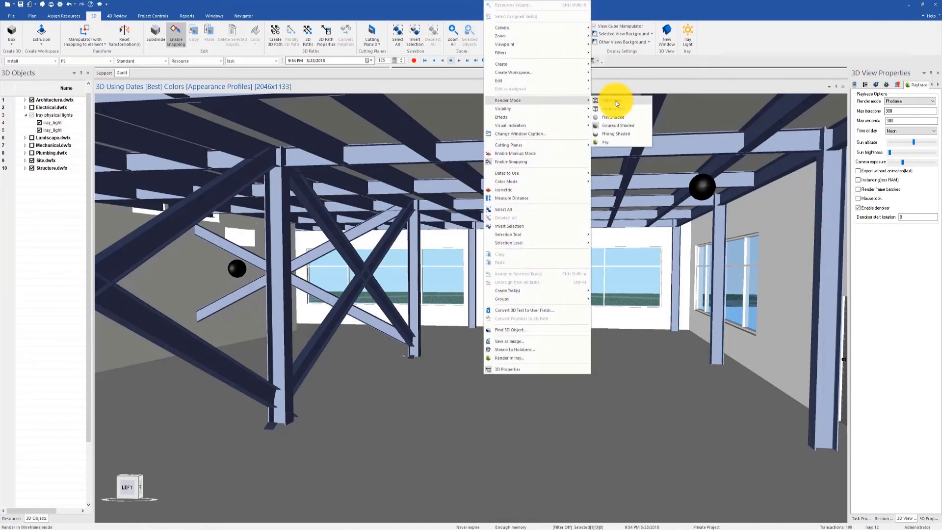
click(621, 142)
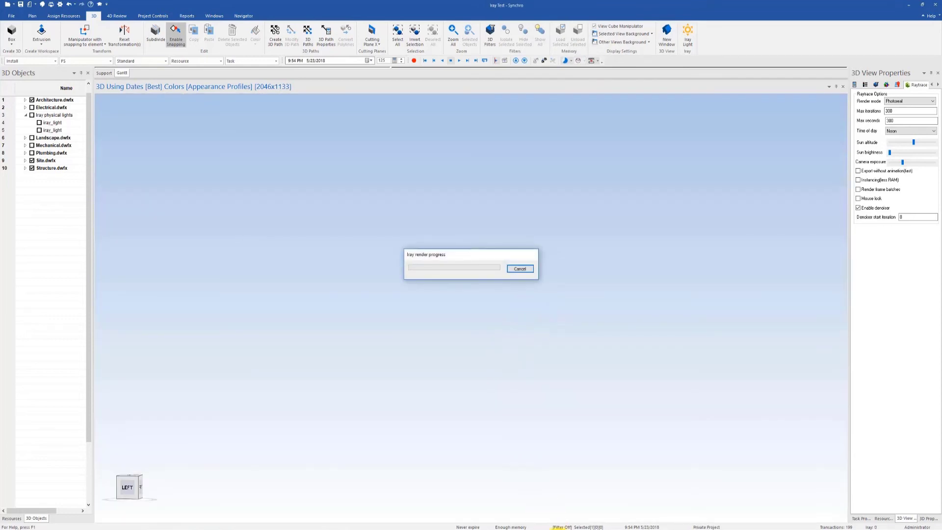